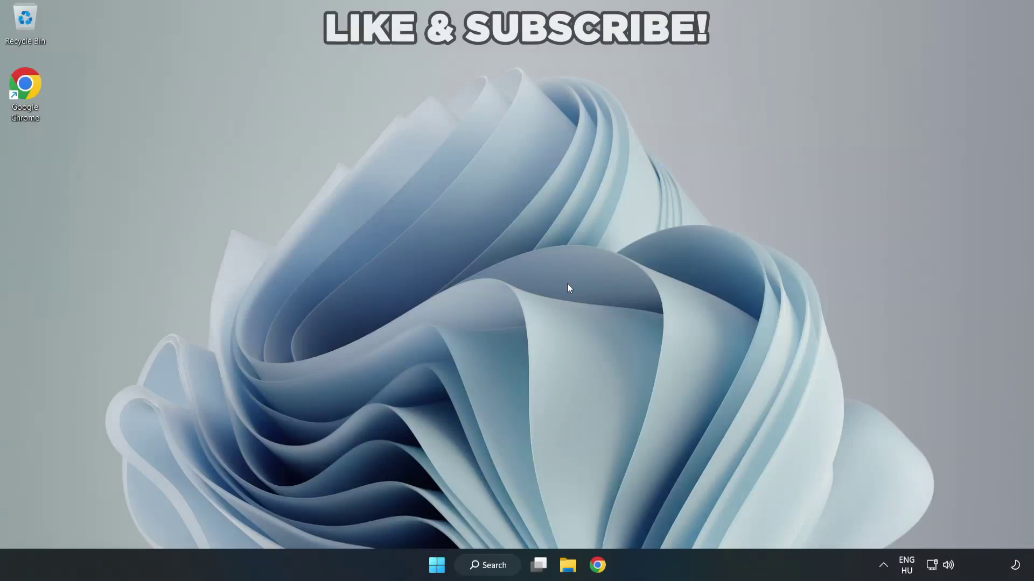
# Switch sound output from CABLE Input to Speakers (High Definition Audio Device) in Quick Settings.
pyautogui.click(950, 569)
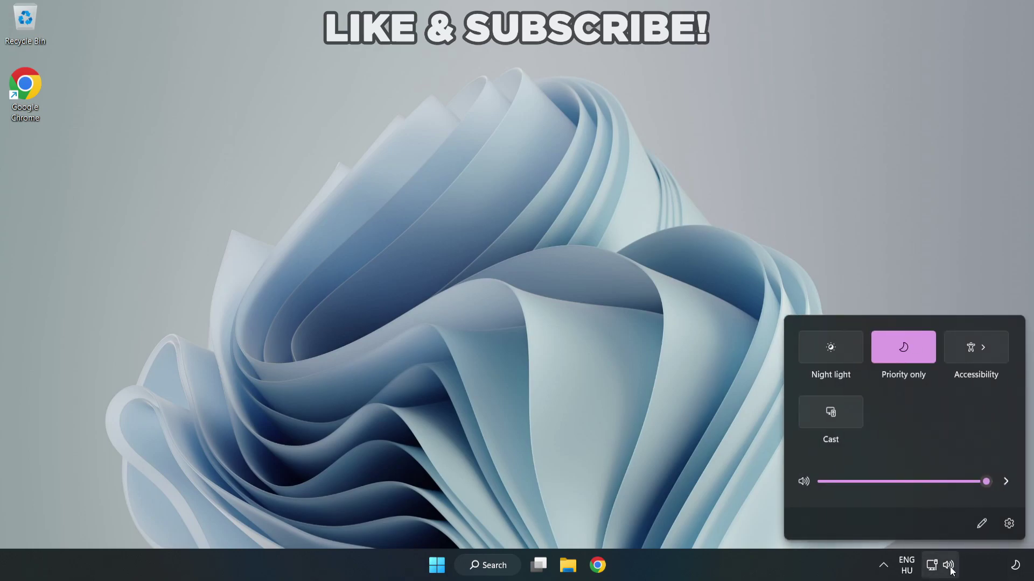
pyautogui.click(1005, 484)
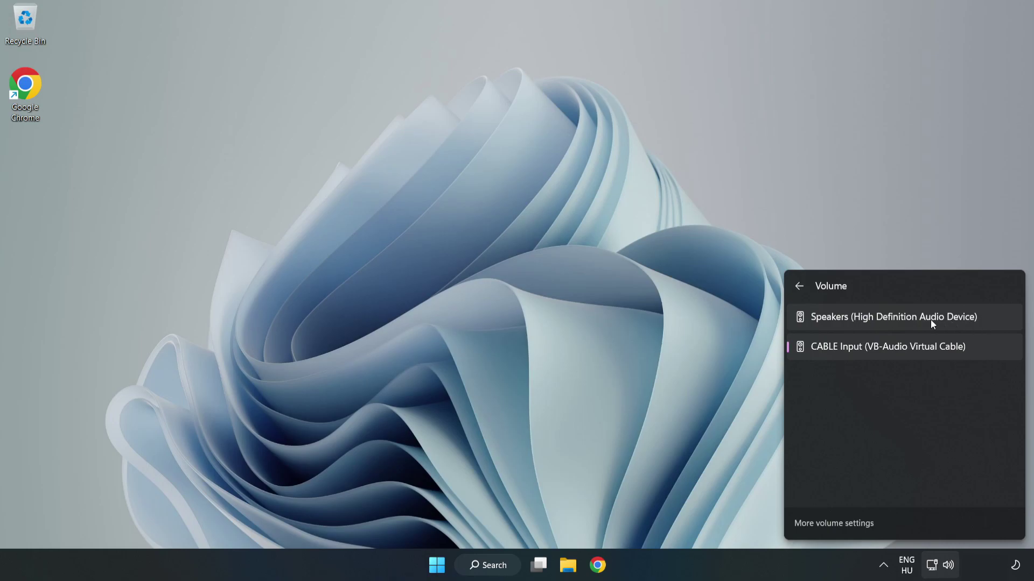
pyautogui.click(996, 317)
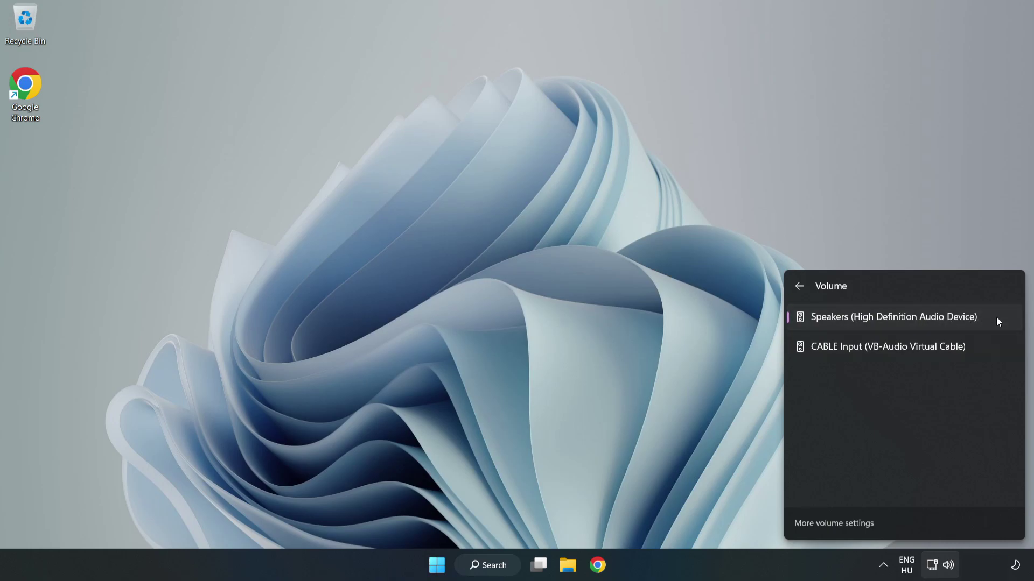
pyautogui.click(502, 278)
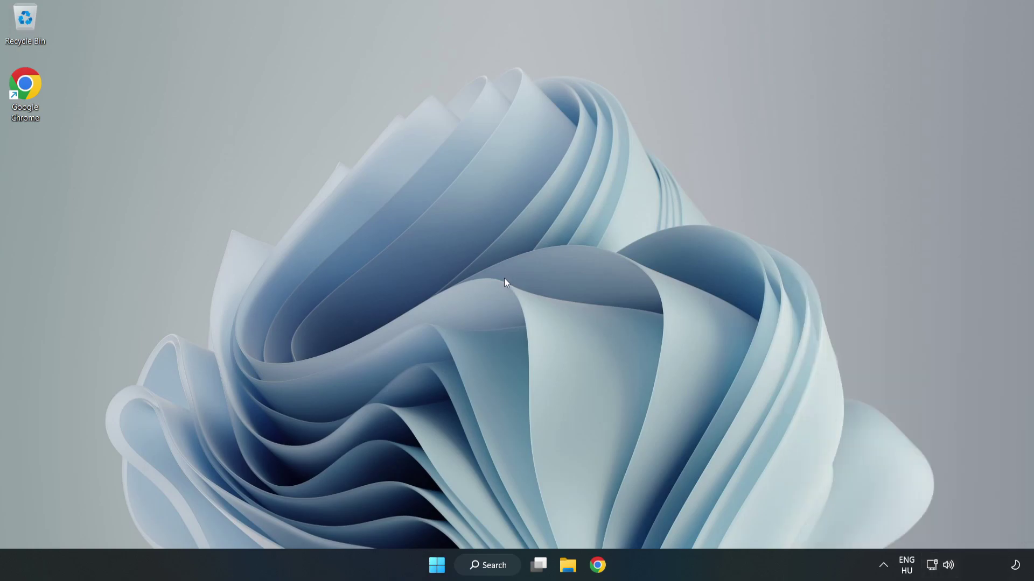
# Reset sound devices and app volumes to defaults in the Volume mixer, then close Settings.
pyautogui.rightClick(949, 566)
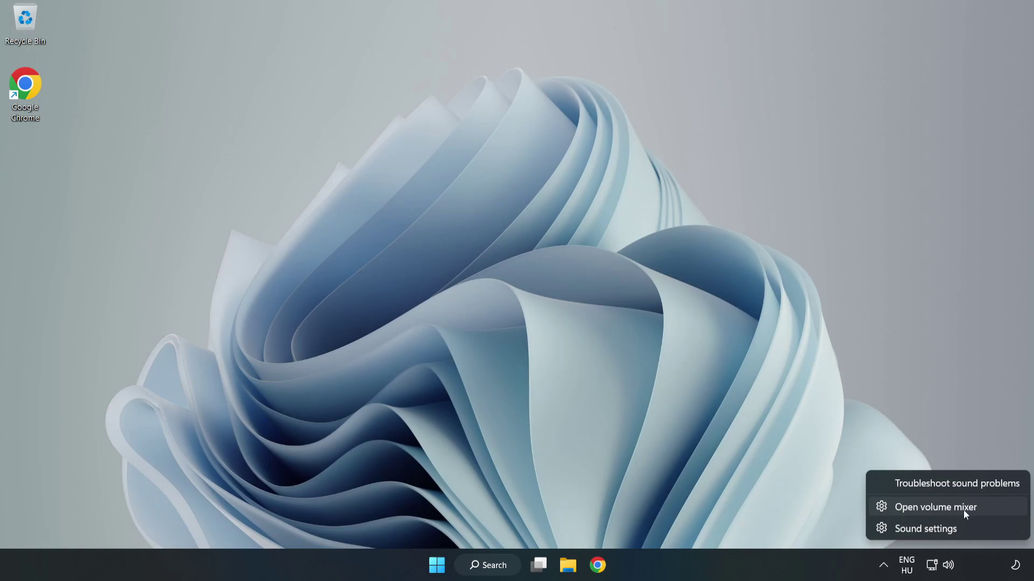
pyautogui.click(992, 511)
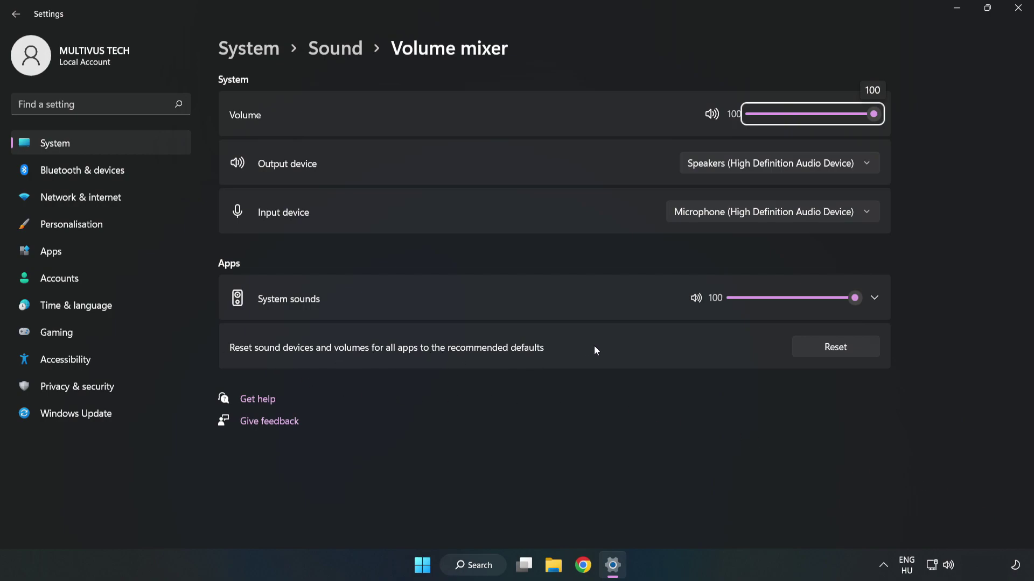
pyautogui.click(847, 354)
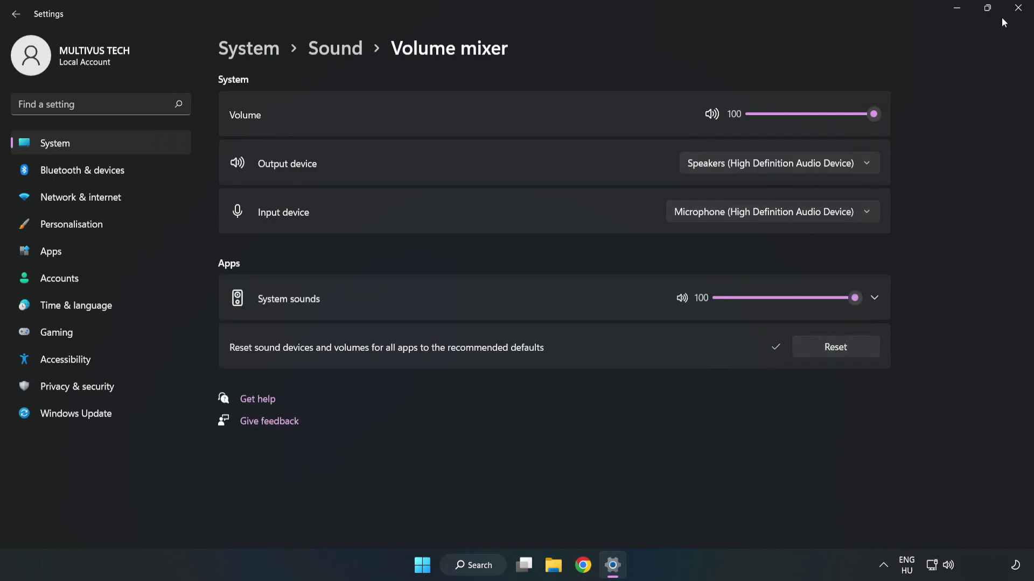
pyautogui.click(1017, 15)
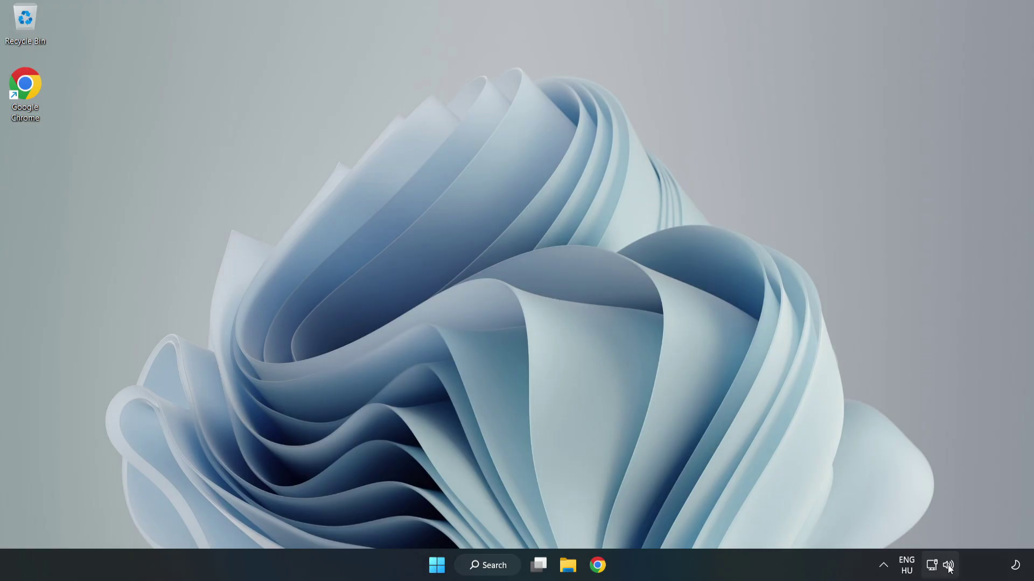
# Open Sound settings from the volume tray icon and scroll down to the Advanced section.
pyautogui.rightClick(948, 567)
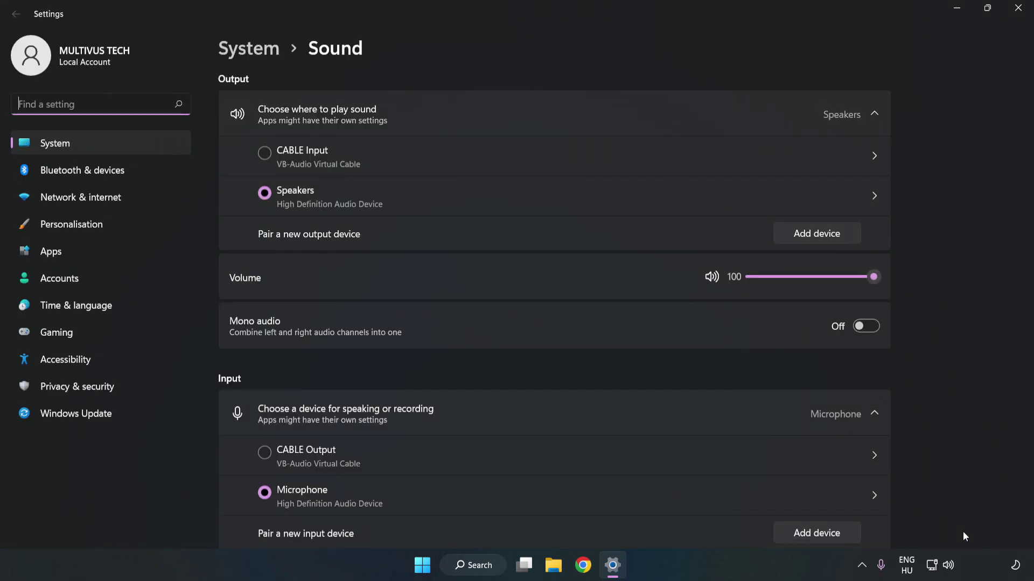
pyautogui.click(874, 278)
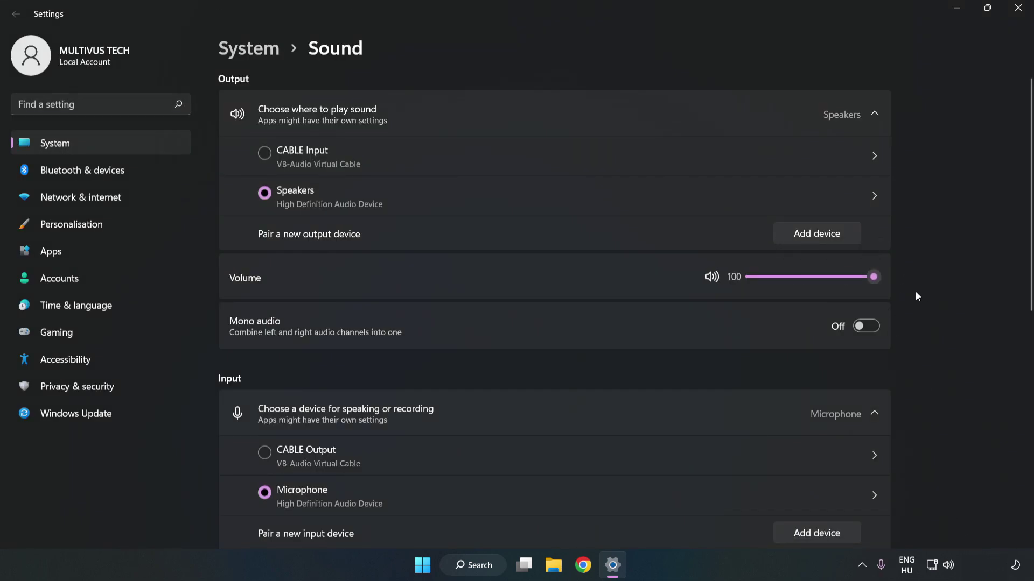
pyautogui.scroll(-5, 1007, 258)
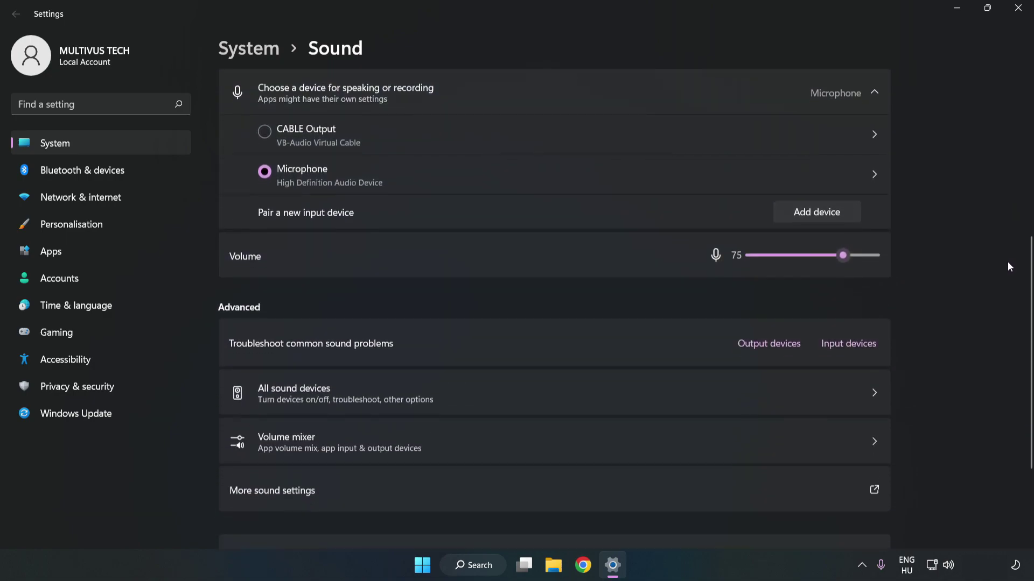
pyautogui.scroll(-1, 1009, 267)
pyautogui.scroll(-2, 1006, 272)
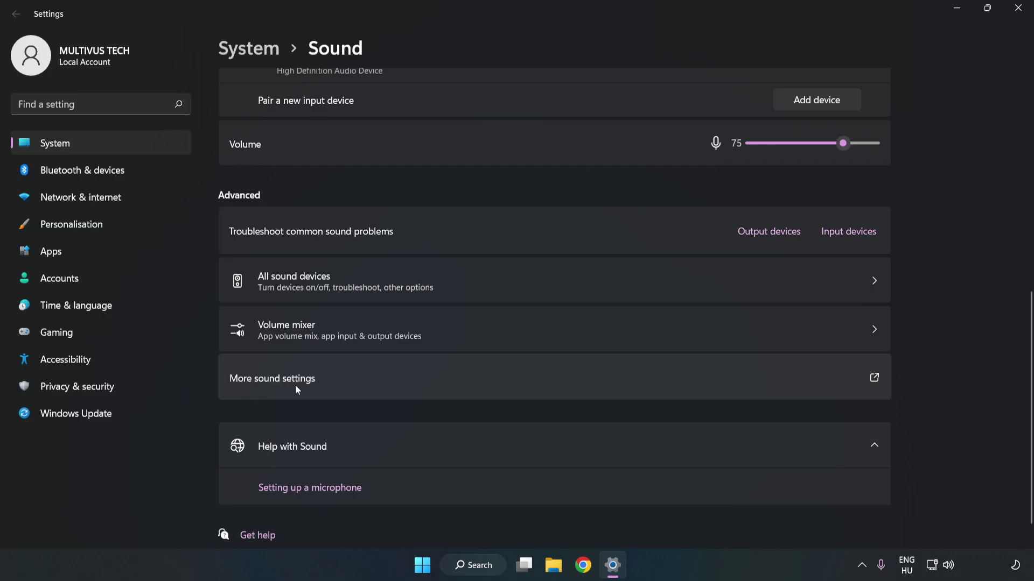
# Open More sound settings and disable the CABLE Input playback device.
pyautogui.click(450, 386)
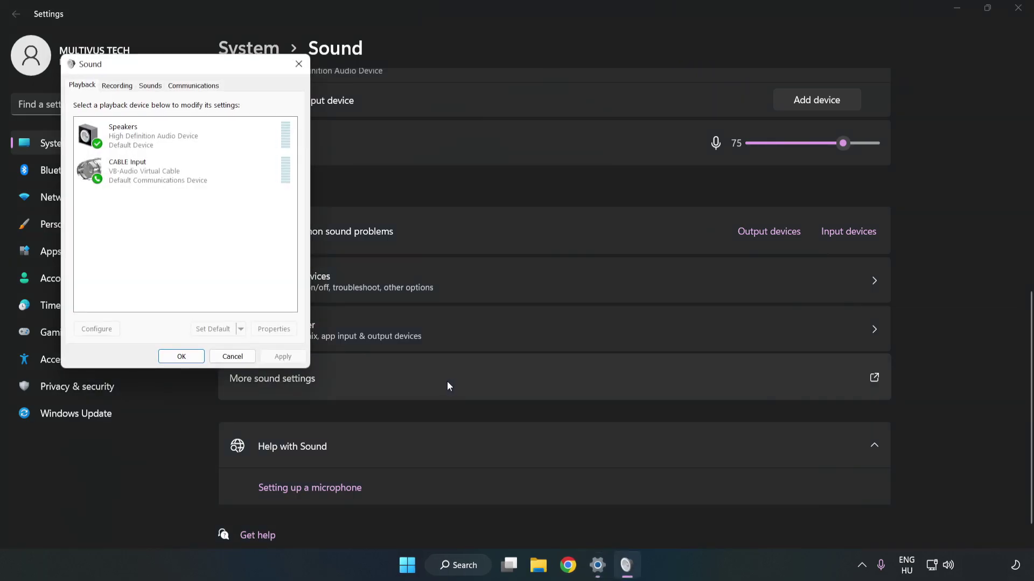
pyautogui.moveTo(221, 76); pyautogui.dragTo(534, 133)
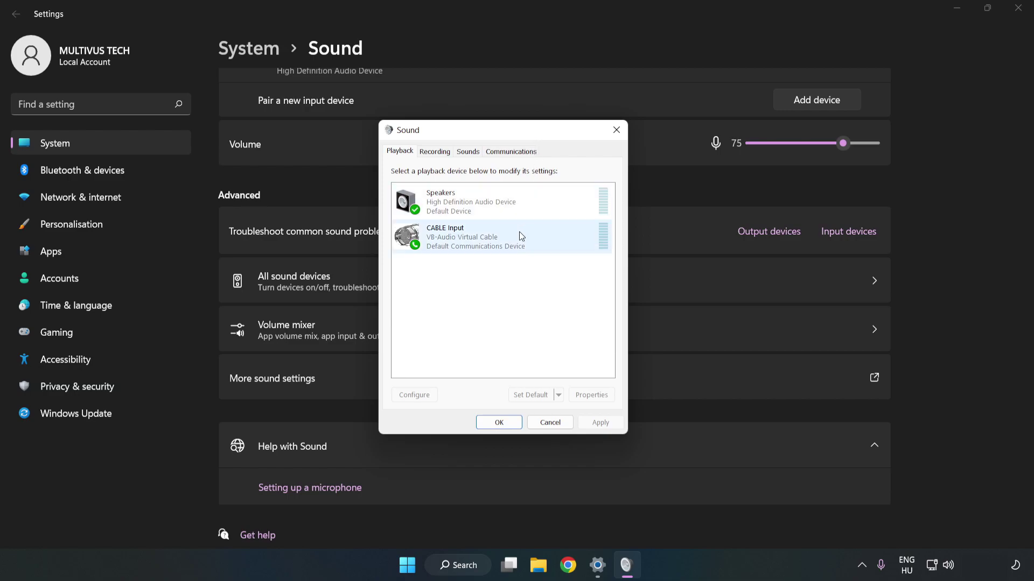
pyautogui.click(411, 237)
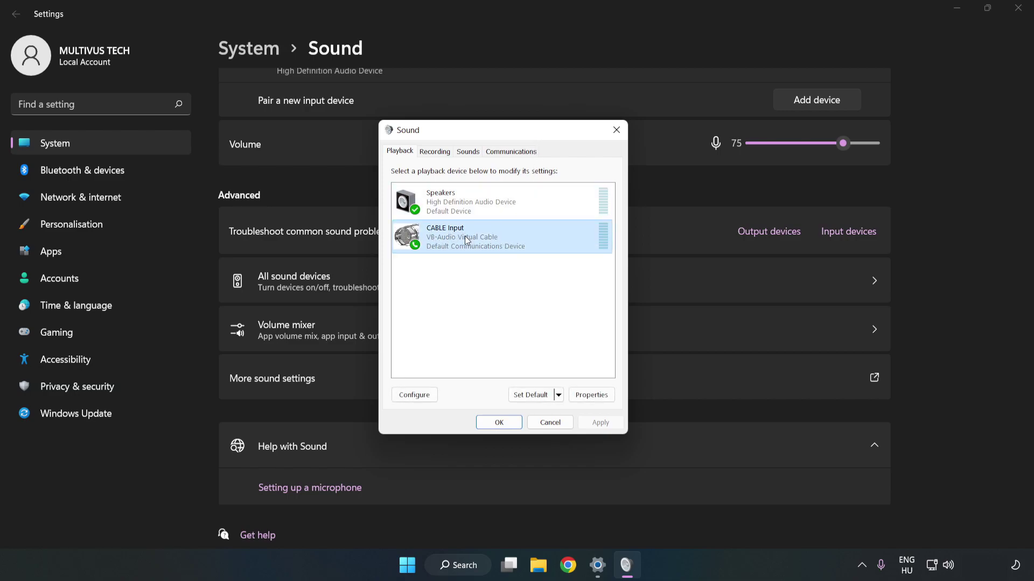
pyautogui.rightClick(517, 237)
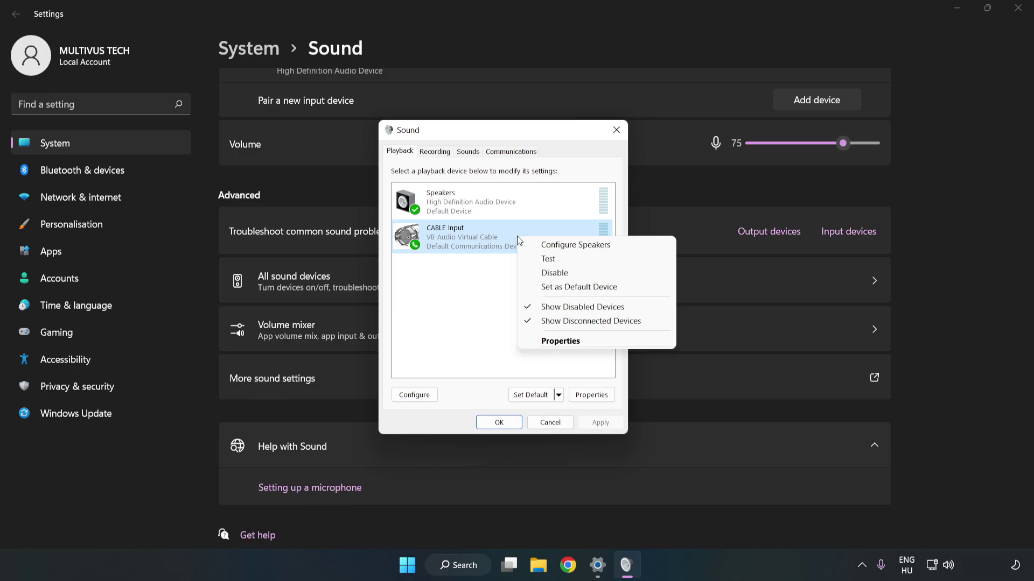
pyautogui.click(578, 277)
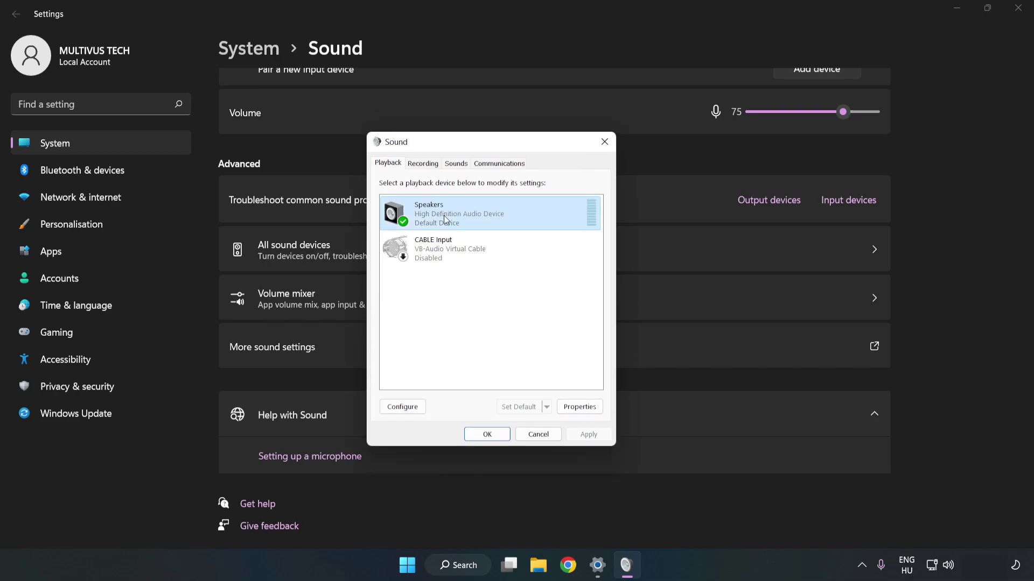
# Configure Speakers as 7.1 Surround, keeping all optional and full-range speakers ticked.
pyautogui.rightClick(527, 213)
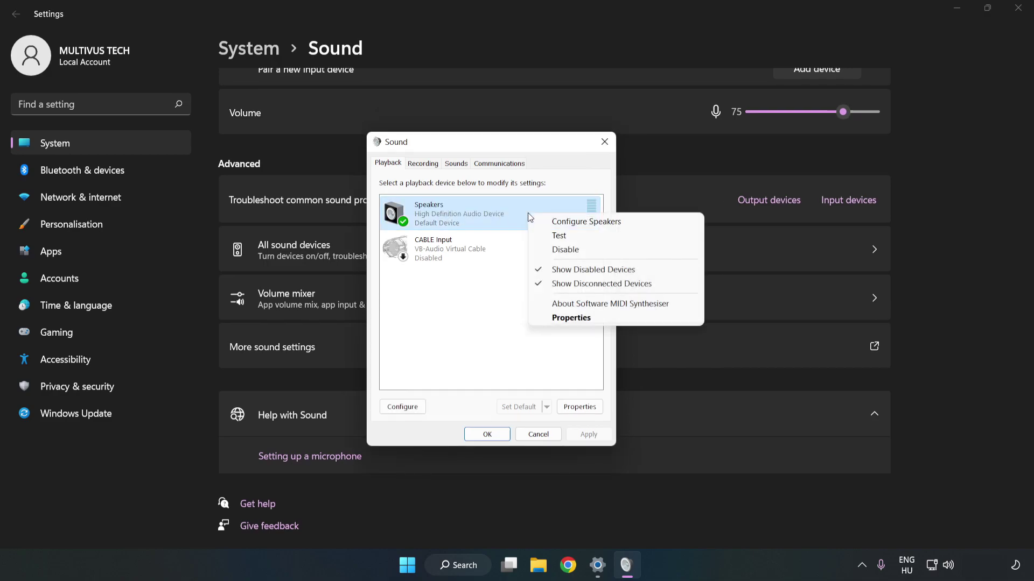
pyautogui.click(589, 222)
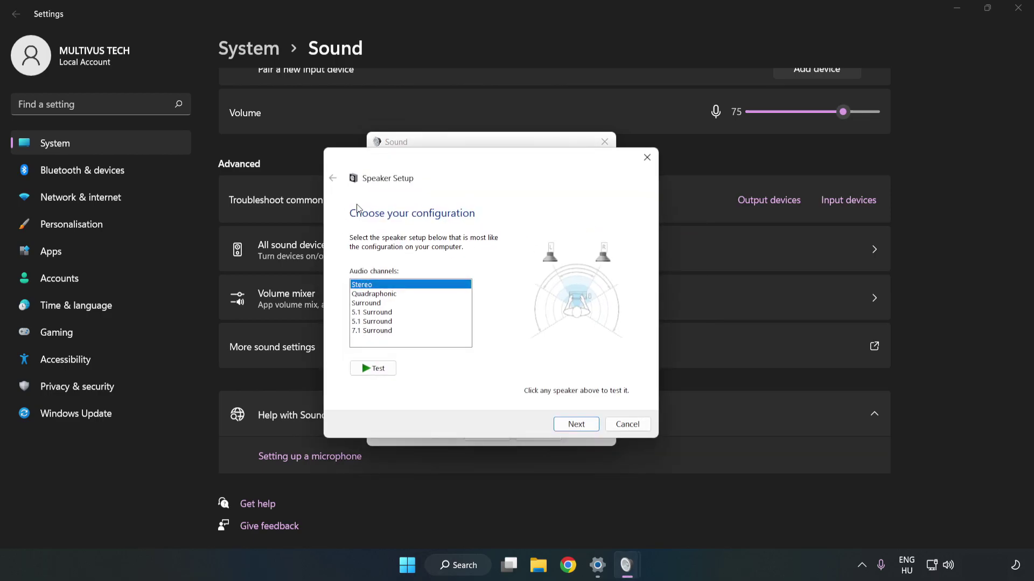
pyautogui.click(382, 296)
pyautogui.click(381, 332)
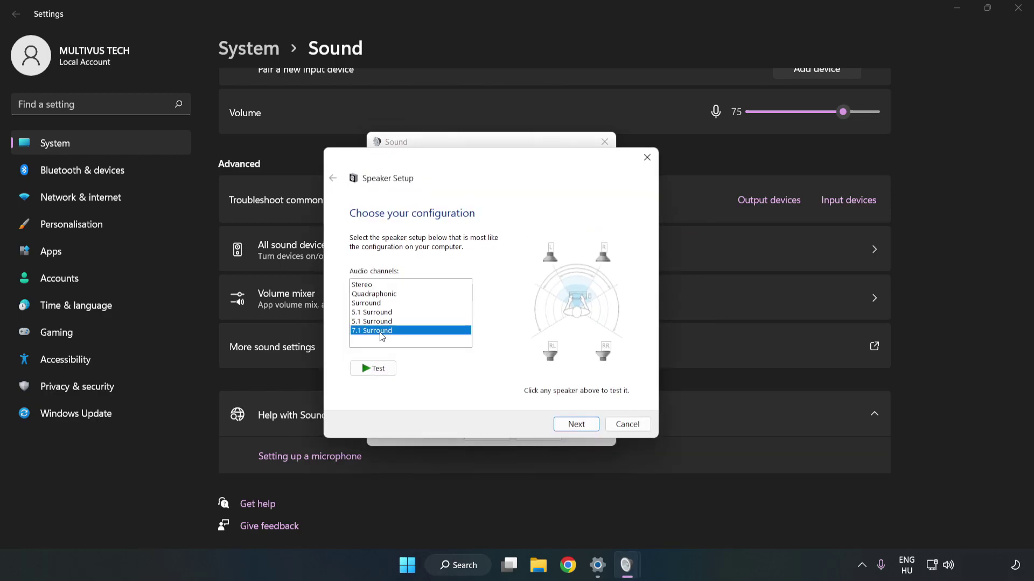
pyautogui.click(576, 425)
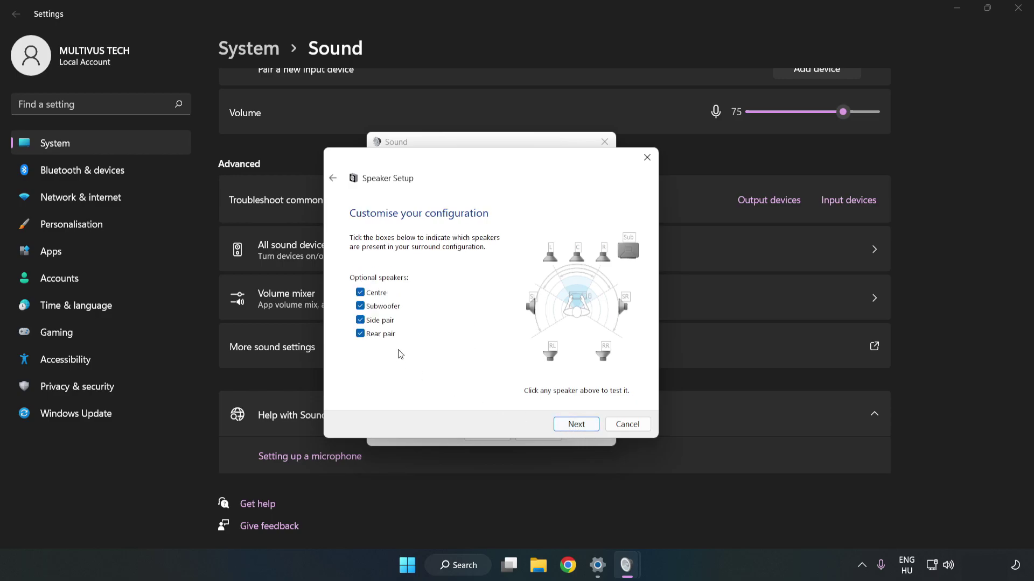
pyautogui.click(575, 424)
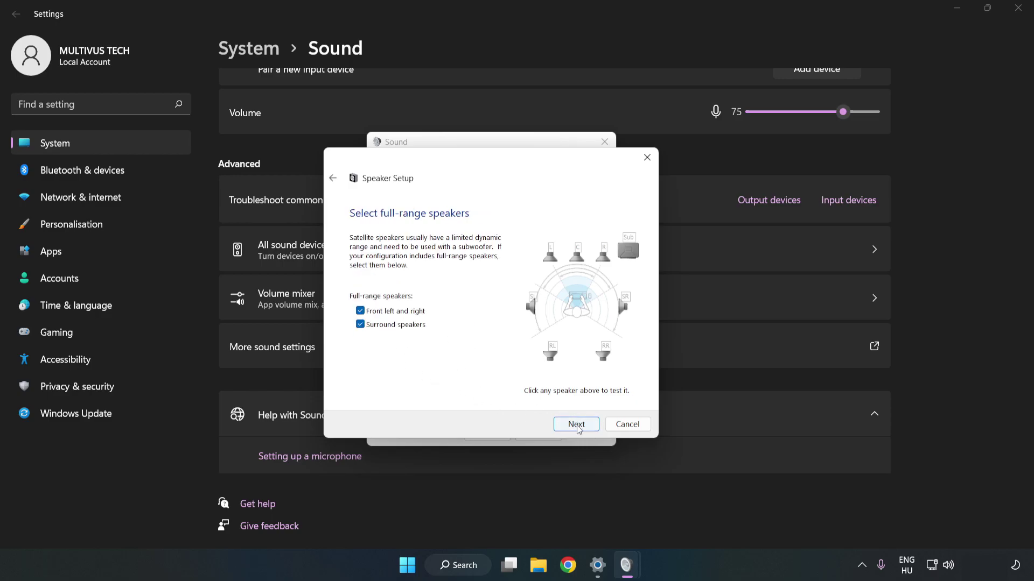
pyautogui.click(577, 425)
pyautogui.click(576, 425)
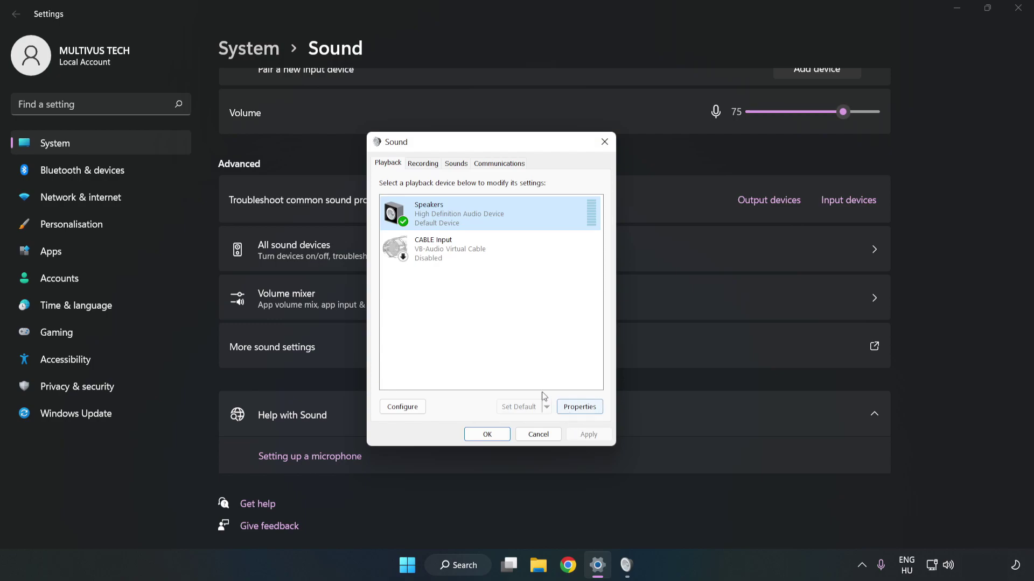
# In the Speakers properties, turn off all audio enhancements.
pyautogui.click(586, 411)
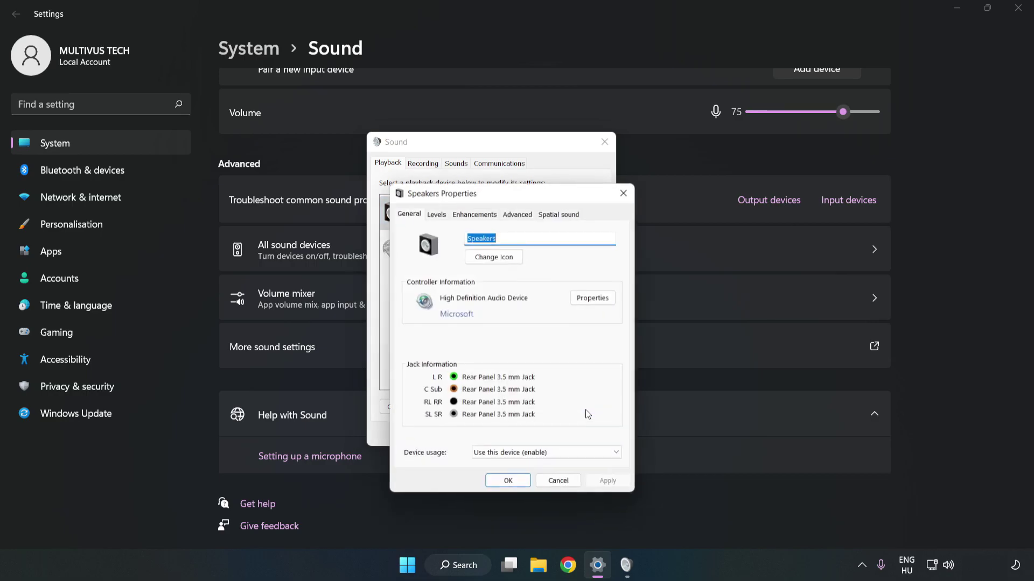
pyautogui.moveTo(497, 159); pyautogui.dragTo(492, 150)
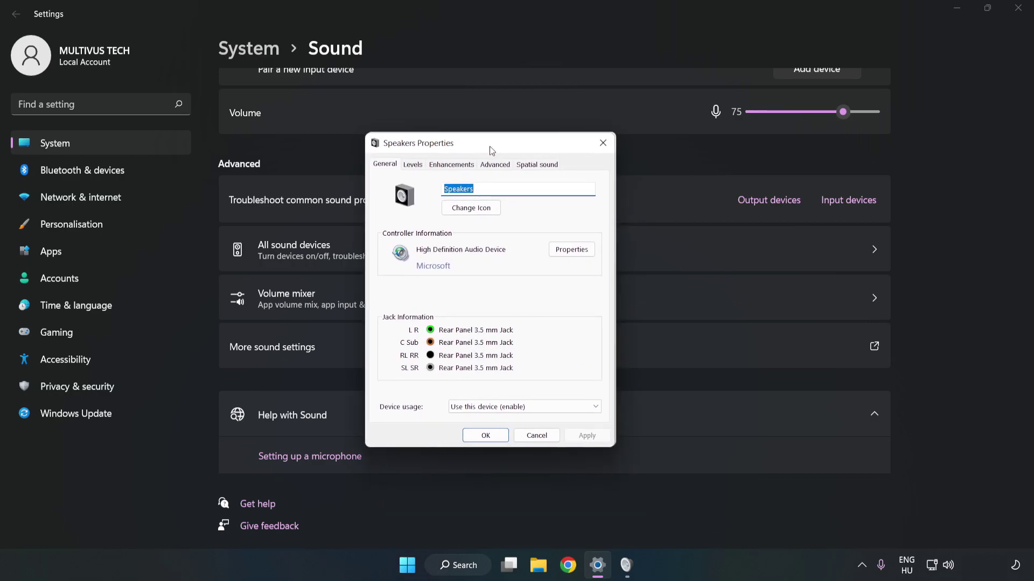
pyautogui.click(451, 164)
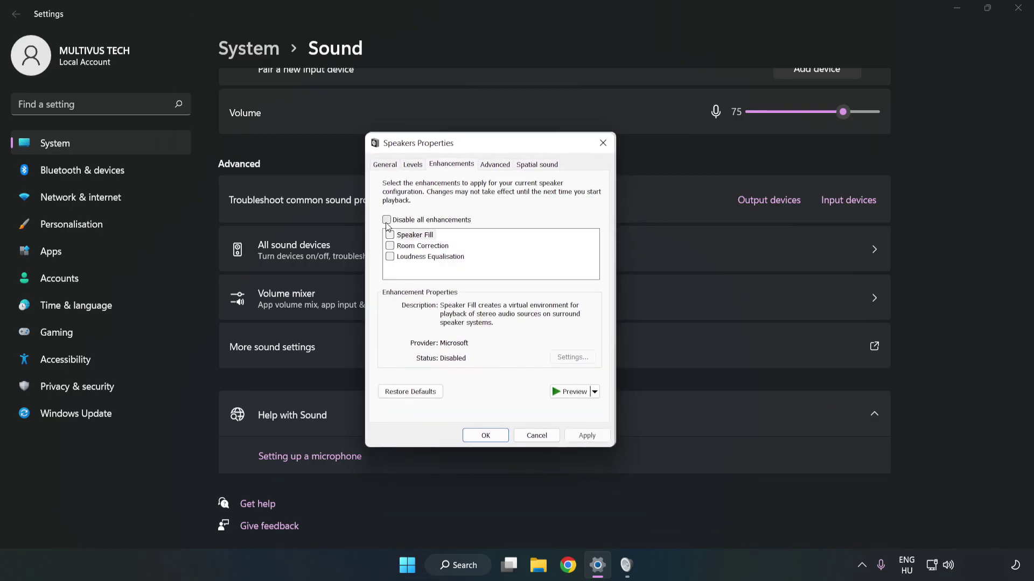
pyautogui.click(387, 221)
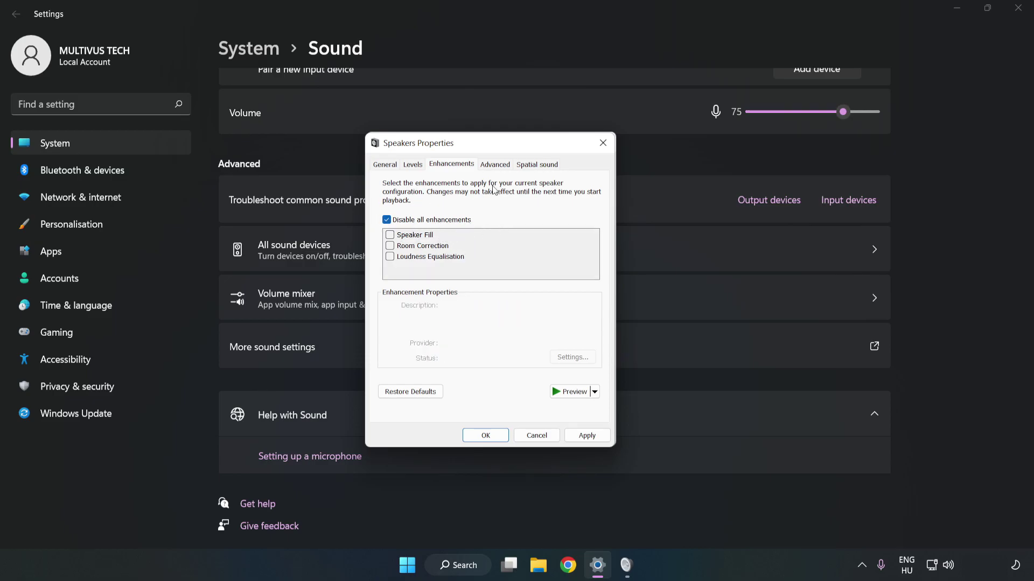
# Apply the 16 bit, 48000 Hz (DVD Quality) default format and close both sound dialogs.
pyautogui.click(495, 165)
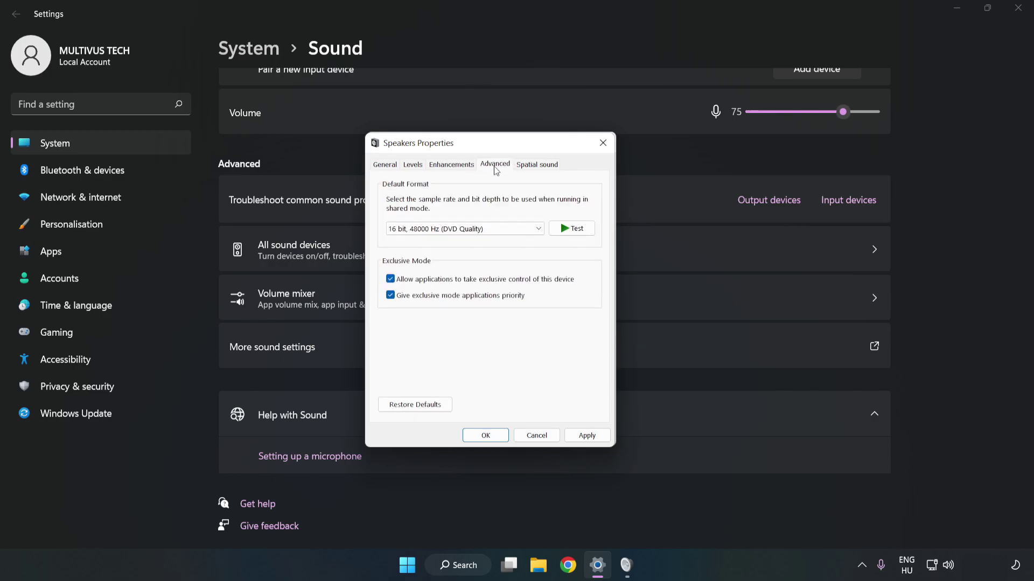
pyautogui.click(497, 231)
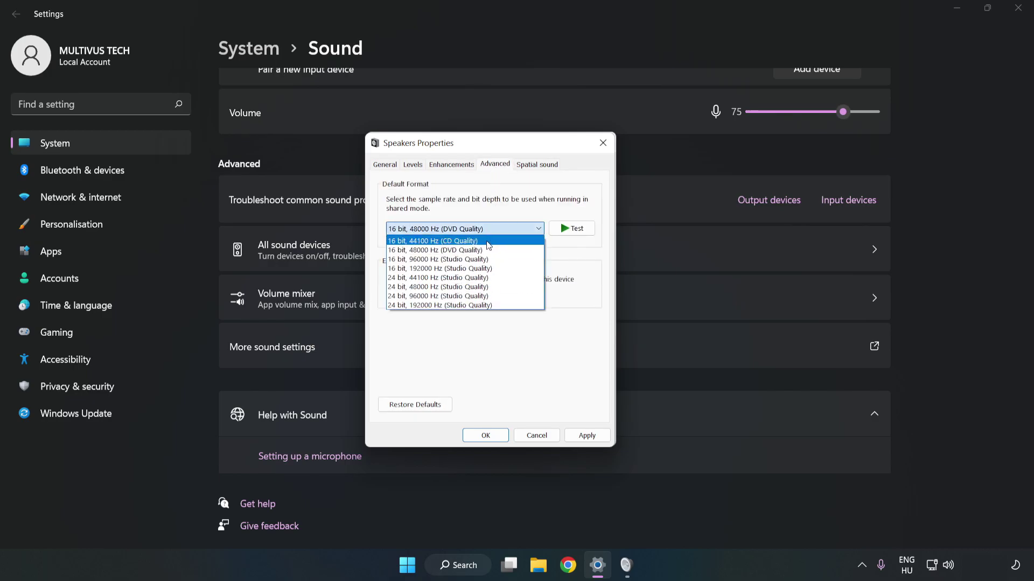
pyautogui.click(483, 251)
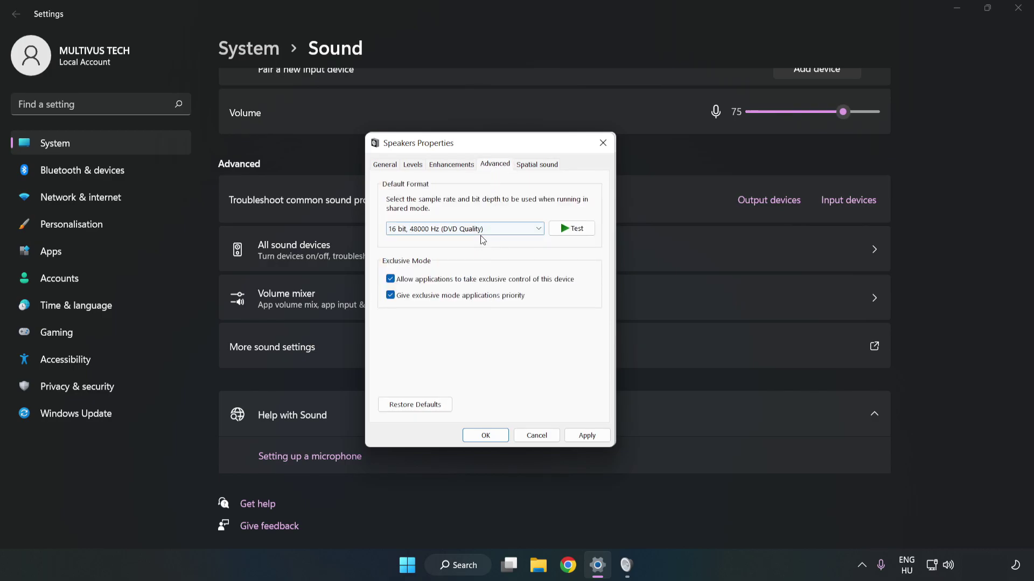
pyautogui.click(589, 437)
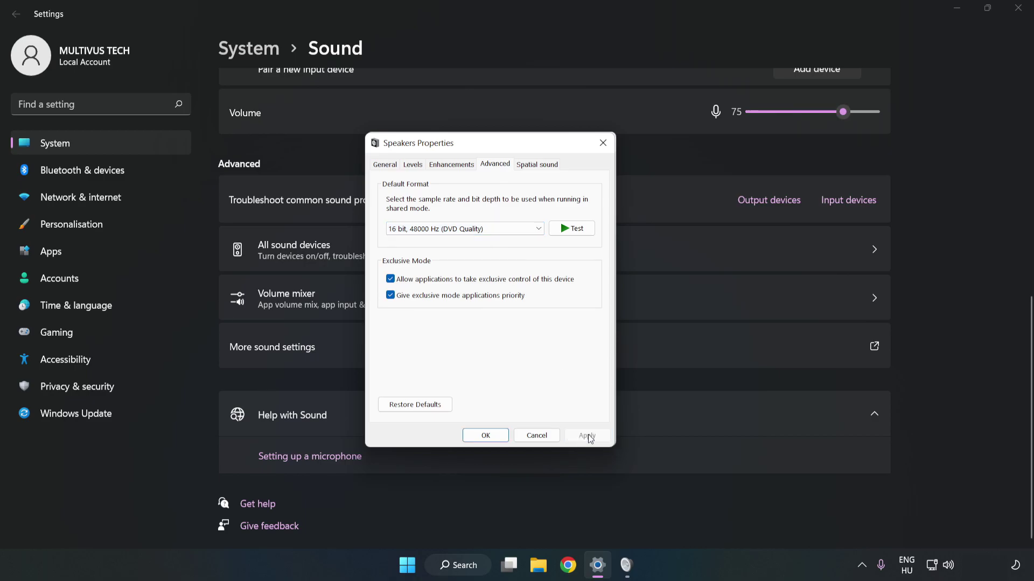
pyautogui.click(486, 435)
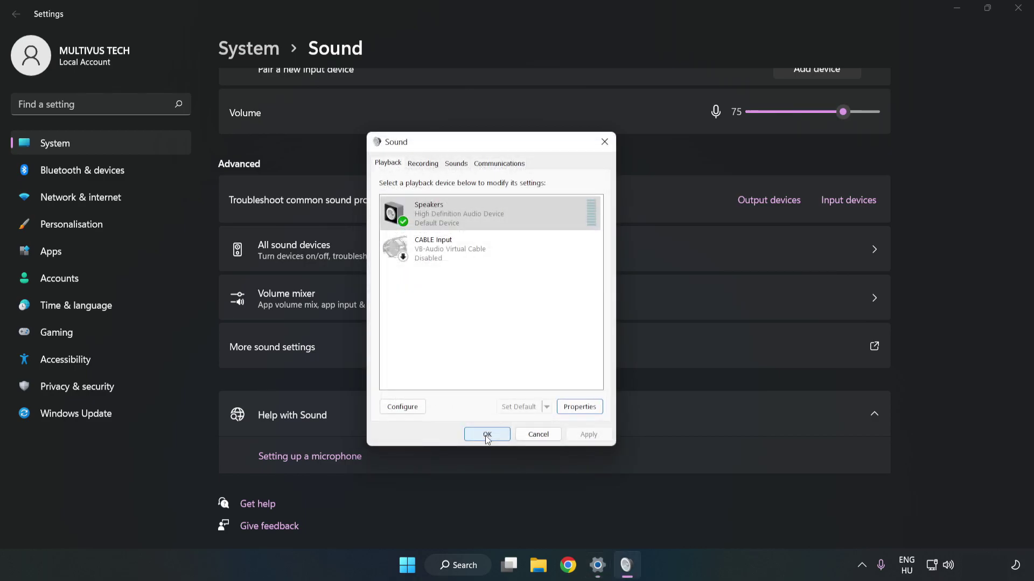
pyautogui.click(486, 434)
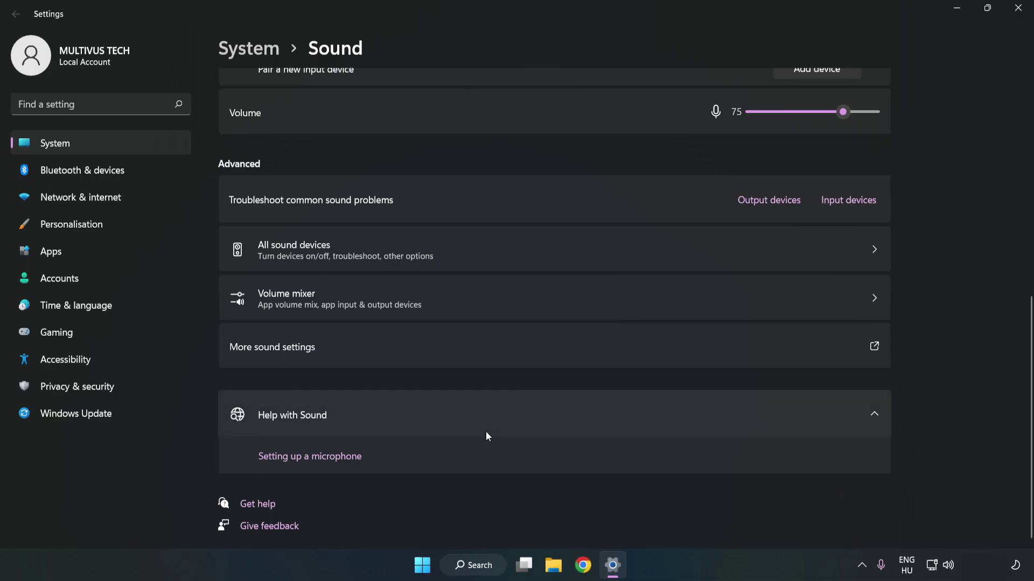
# Close Settings and bring up the Start menu's power options.
pyautogui.click(1011, 14)
pyautogui.click(436, 565)
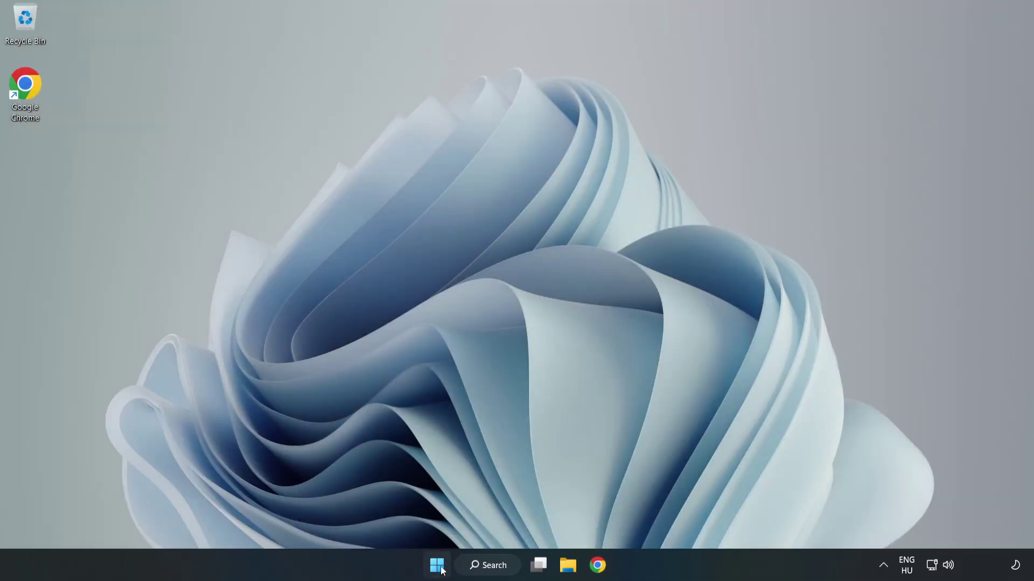
pyautogui.click(689, 520)
# Search 'device magager' and launch Device Manager from the best match.
pyautogui.click(508, 564)
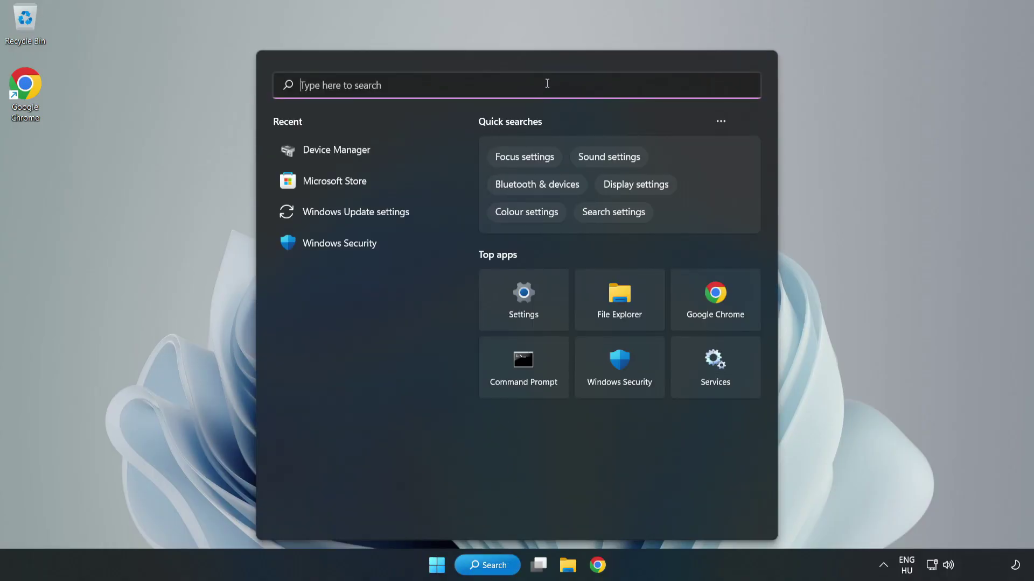
pyautogui.write('device mag')
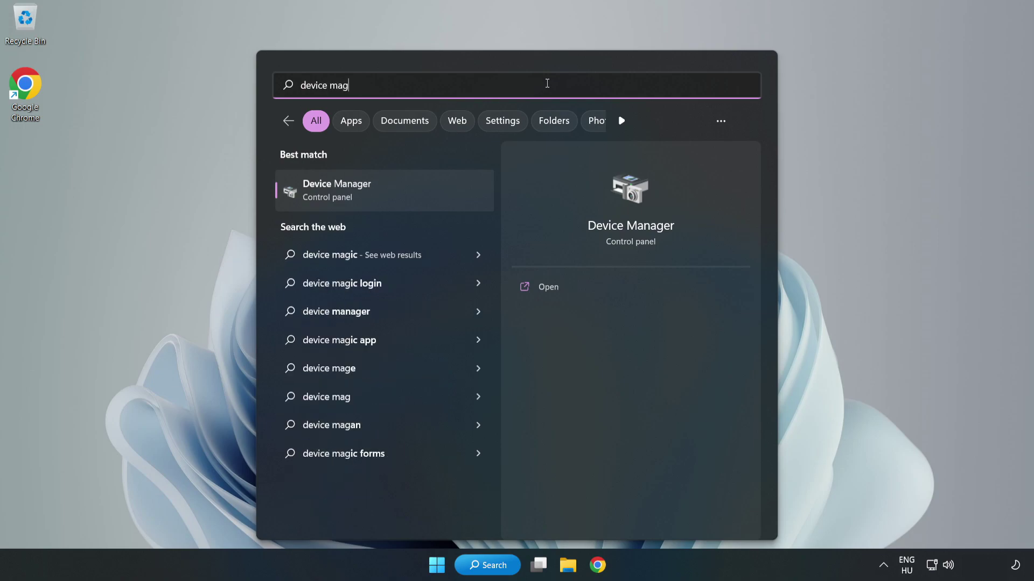
pyautogui.press('BackSpace')
pyautogui.write('nager')
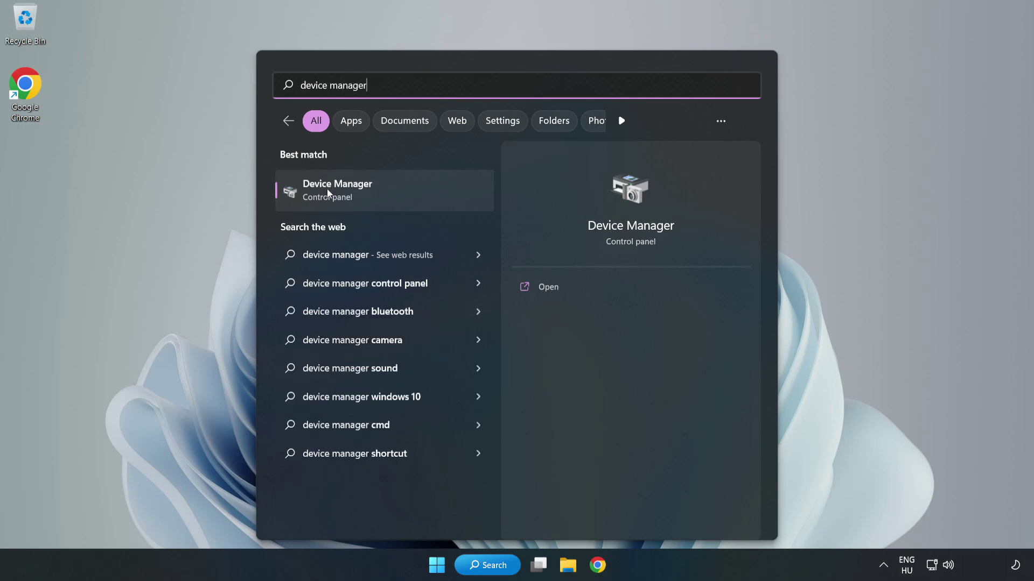
pyautogui.click(401, 194)
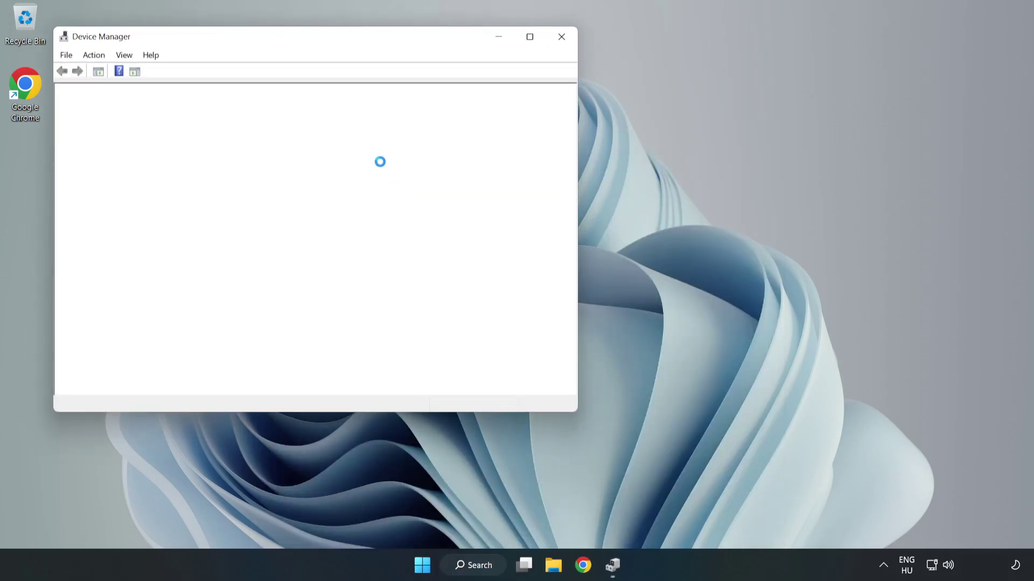
# Center Device Manager, expand Sound, video and game controllers, and show High Definition Audio Device actions.
pyautogui.moveTo(286, 39); pyautogui.dragTo(468, 84)
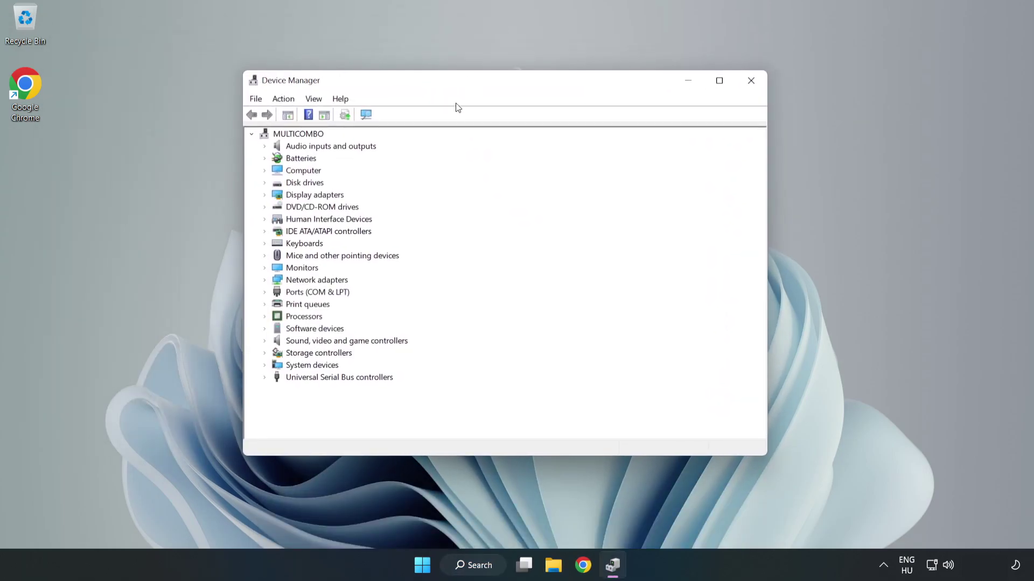
pyautogui.click(292, 344)
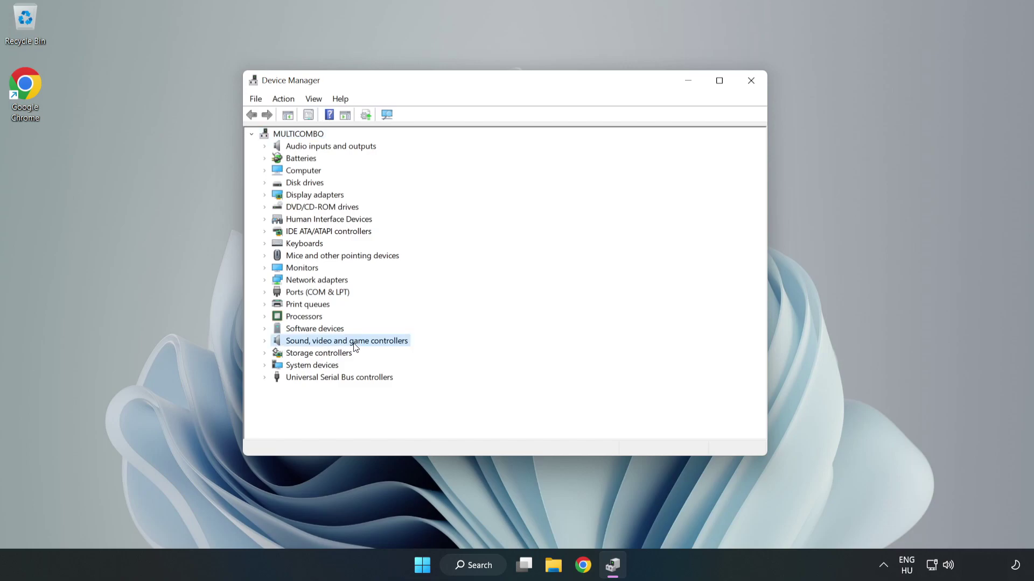
pyautogui.click(265, 342)
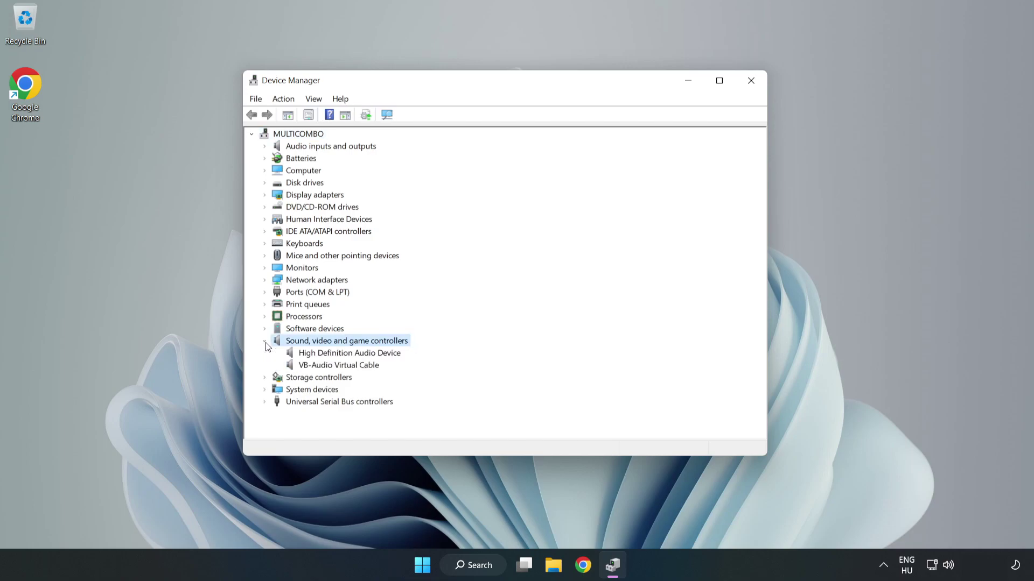
pyautogui.click(318, 355)
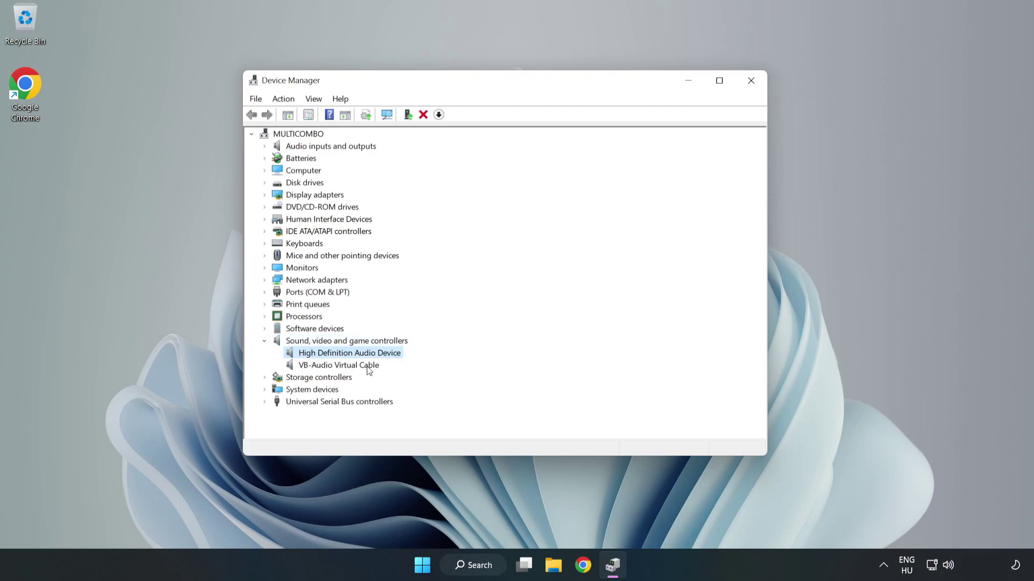
pyautogui.rightClick(383, 354)
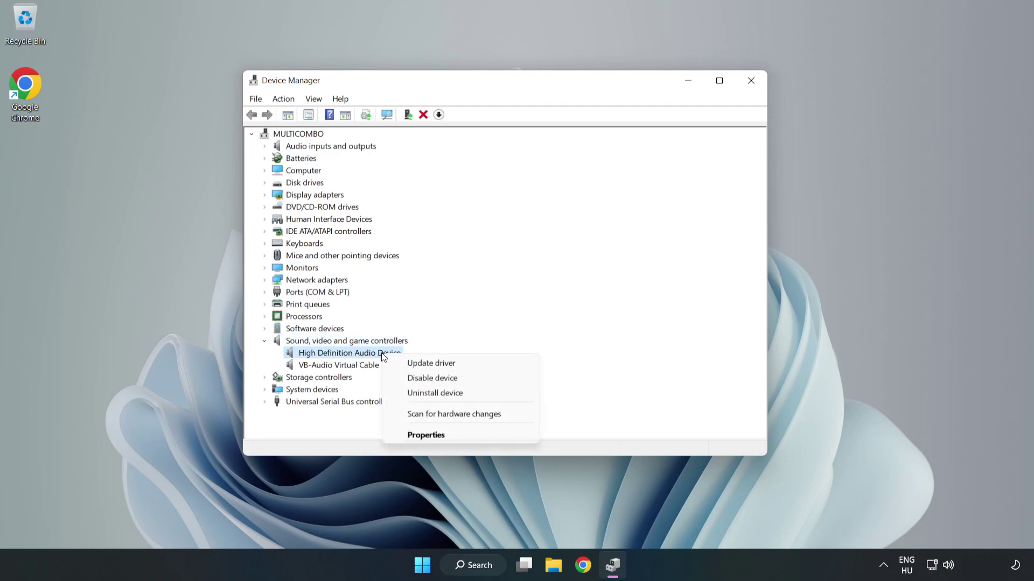
# Reinstall the High Definition Audio Device driver from the computer's list of available drivers.
pyautogui.click(471, 368)
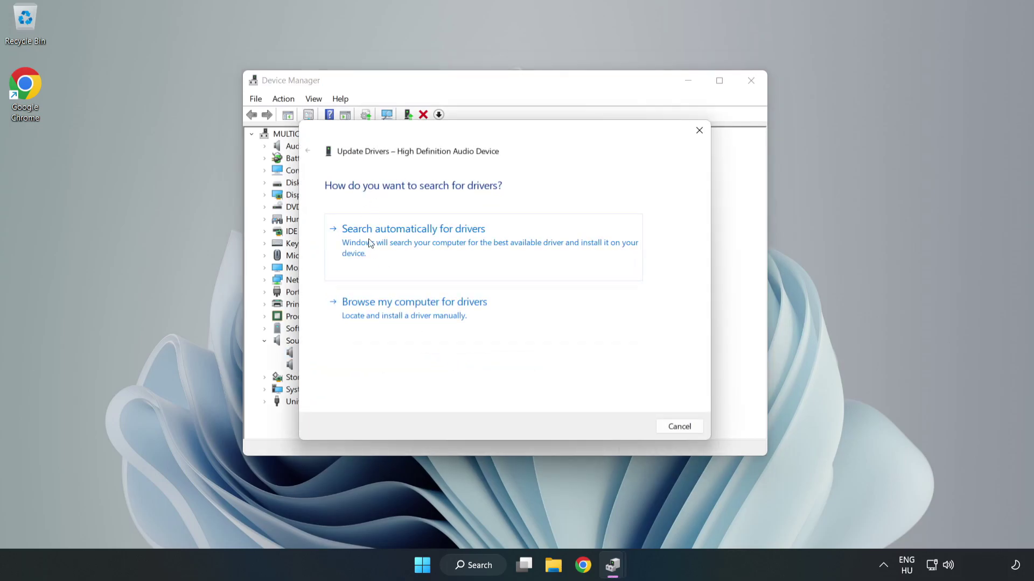
pyautogui.click(451, 316)
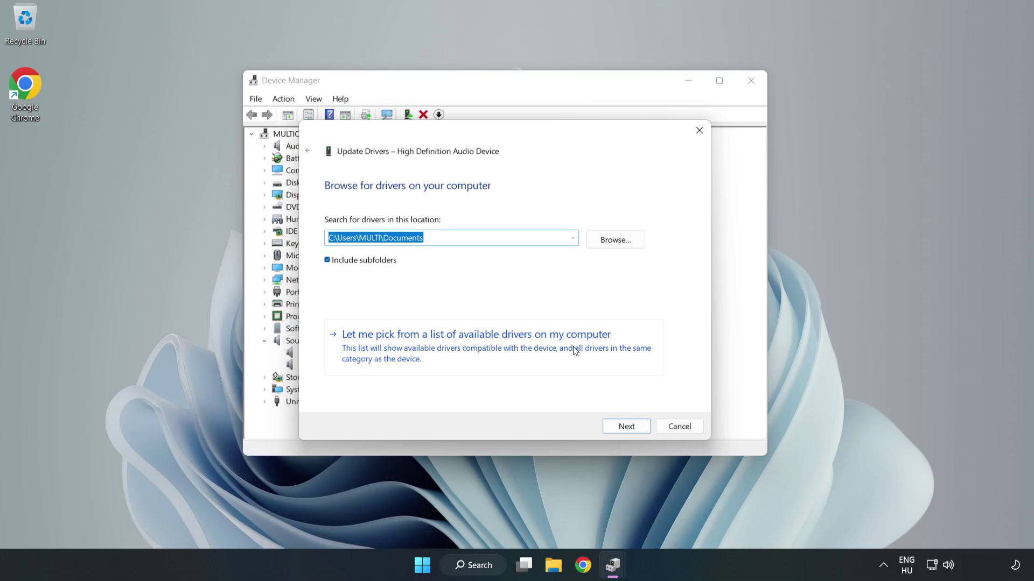
pyautogui.click(539, 354)
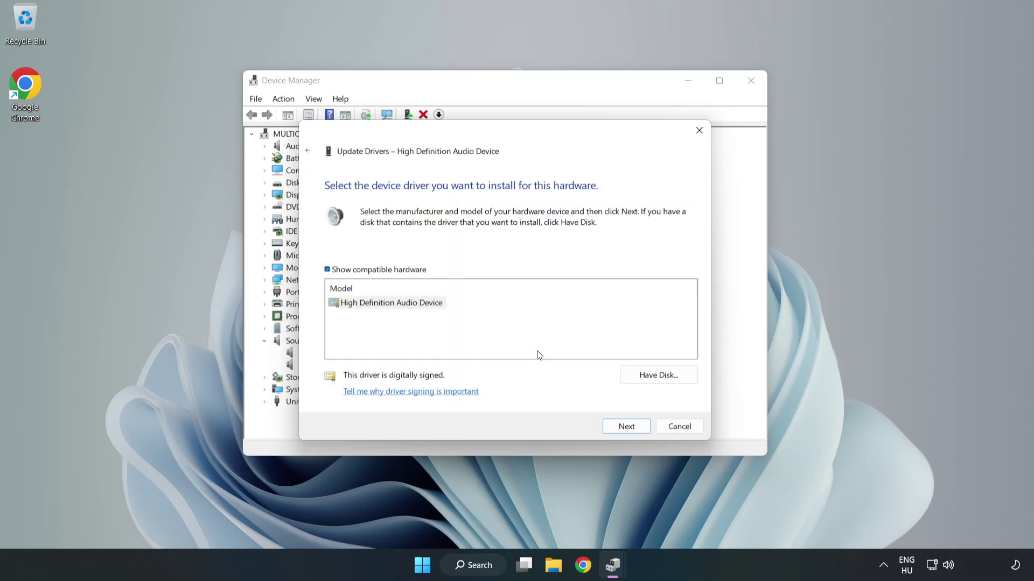
pyautogui.click(347, 305)
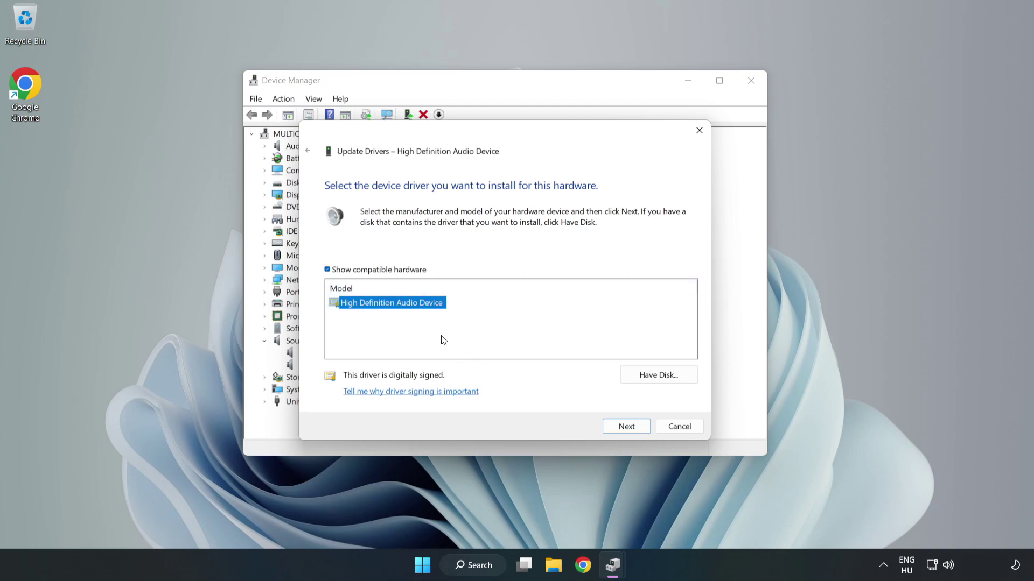
pyautogui.click(626, 428)
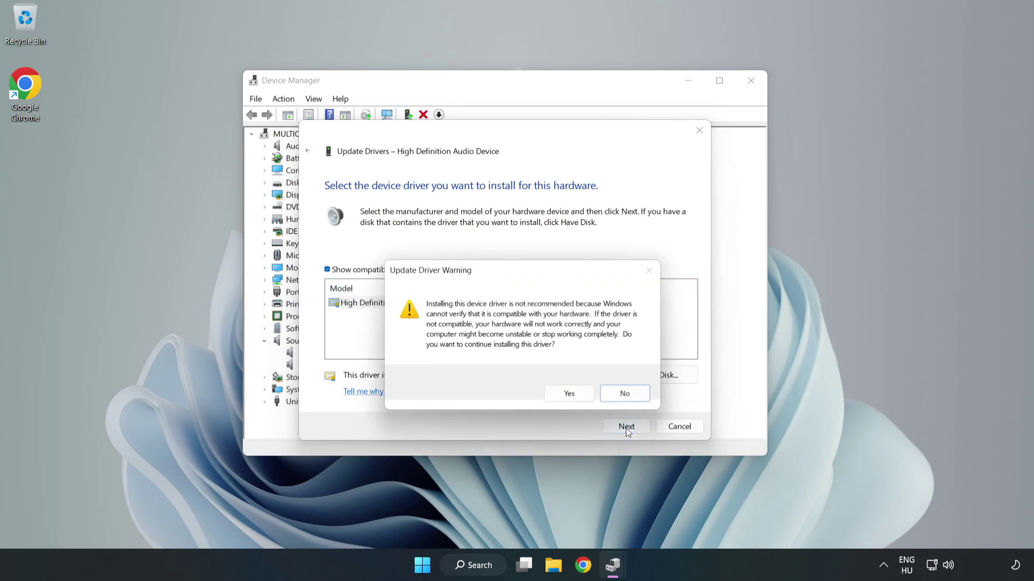
pyautogui.click(572, 397)
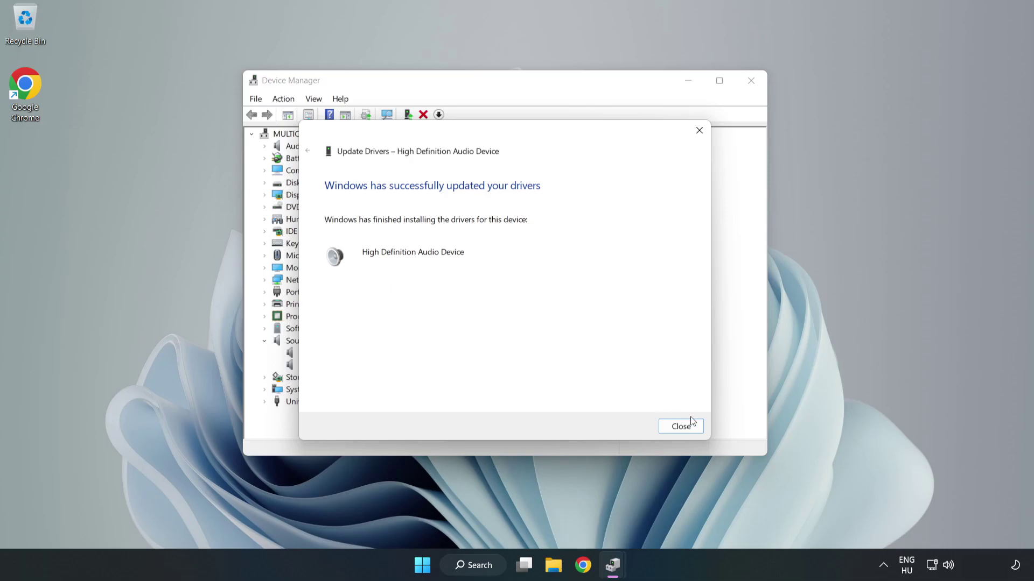
pyautogui.click(680, 427)
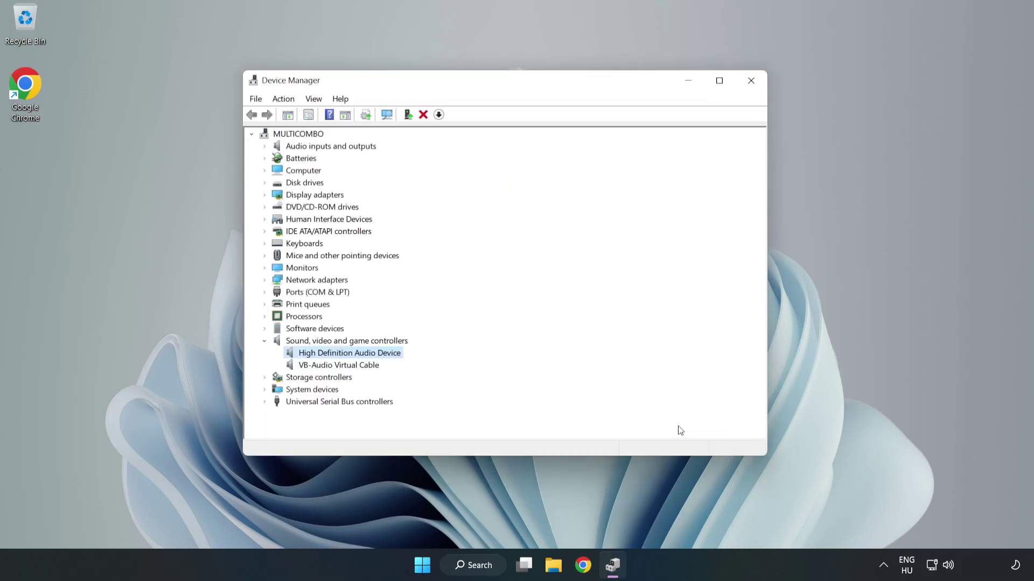
# Close Device Manager and bring up the Start menu's power options.
pyautogui.click(749, 82)
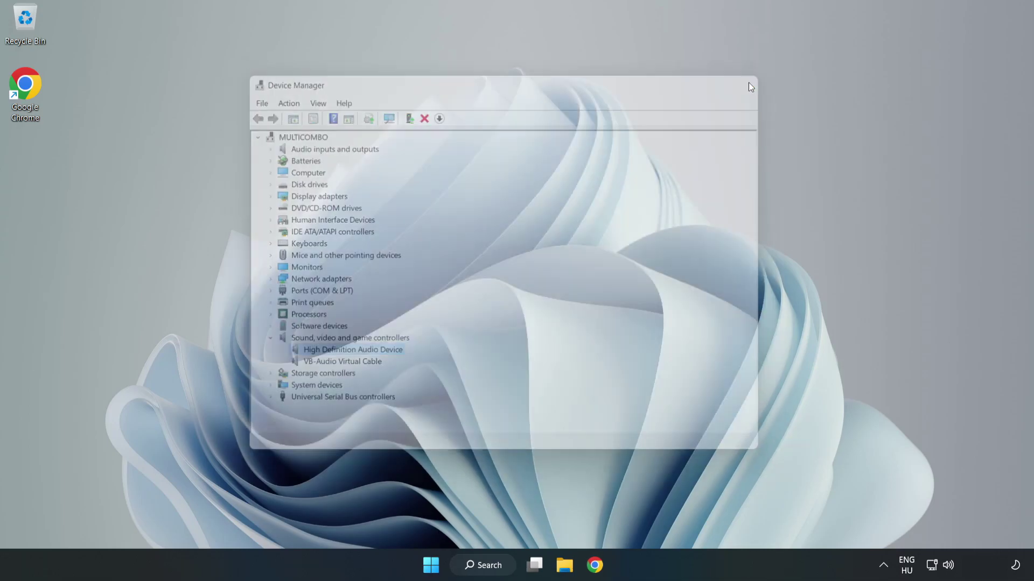
pyautogui.click(438, 564)
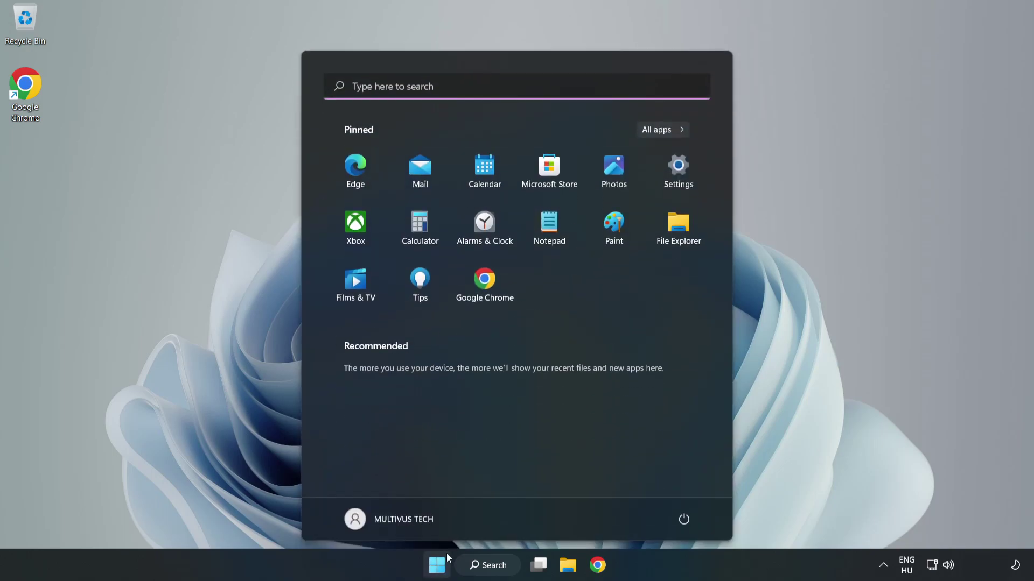
pyautogui.click(684, 517)
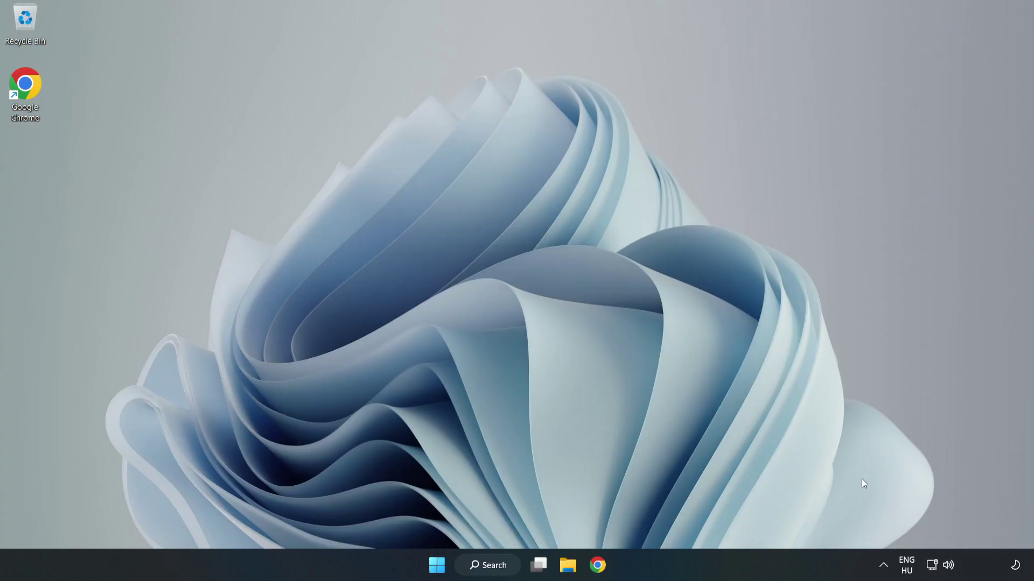
# Start the Playing Audio troubleshooter via Troubleshoot sound problems on the taskbar speaker icon.
pyautogui.rightClick(950, 566)
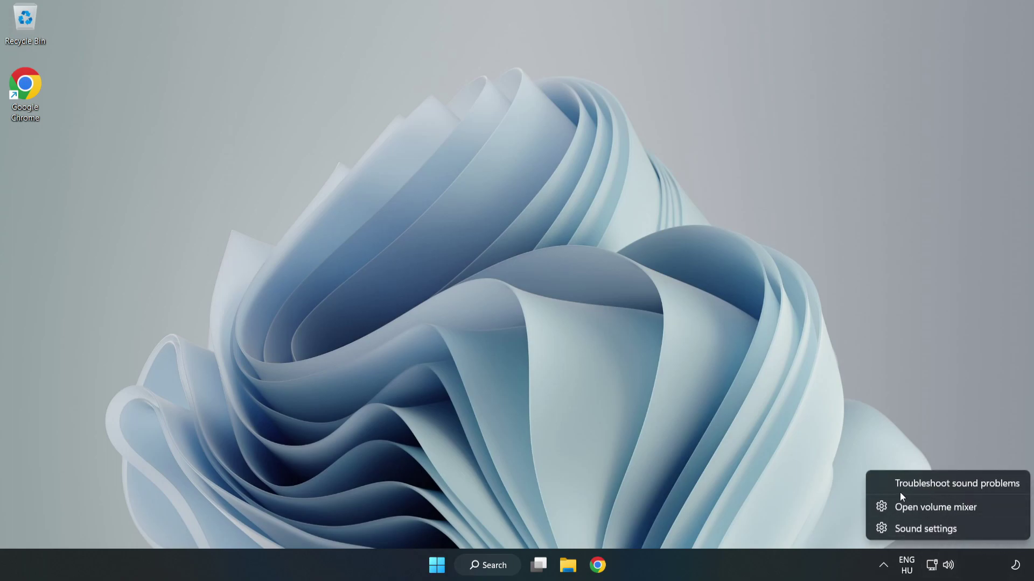
pyautogui.click(934, 484)
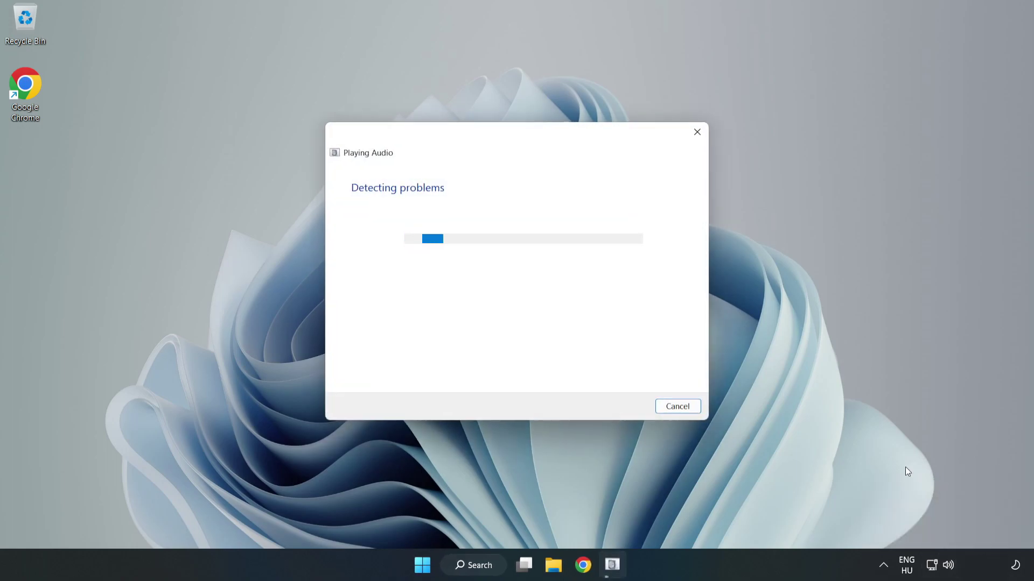